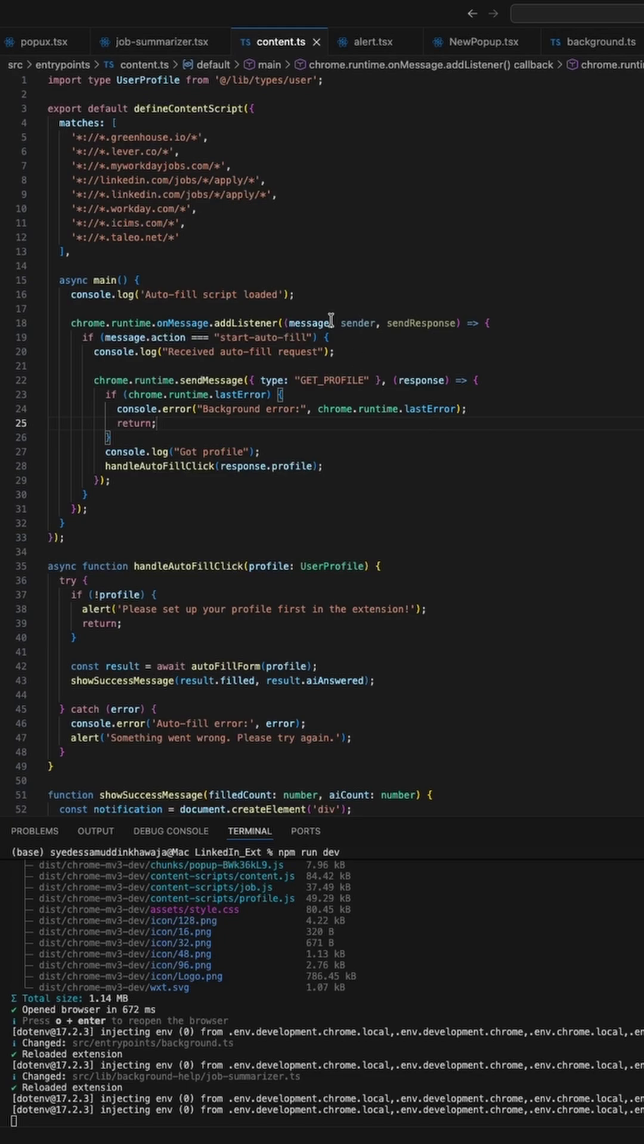
{"action": "mouse_move", "coordinate": [52, 84]}
{"action": "left_mouse_down"}
{"action": "mouse_move", "coordinate": [182, 479]}
{"action": "mouse_move", "coordinate": [474, 548]}
{"action": "left_mouse_up"}
{"action": "scroll", "coordinate": [182, 479], "scroll_direction": "down", "scroll_amount": 10}
{"action": "scroll", "coordinate": [183, 484], "scroll_direction": "down", "scroll_amount": 1}
{"action": "scroll", "coordinate": [512, 576], "scroll_direction": "down", "scroll_amount": 5}
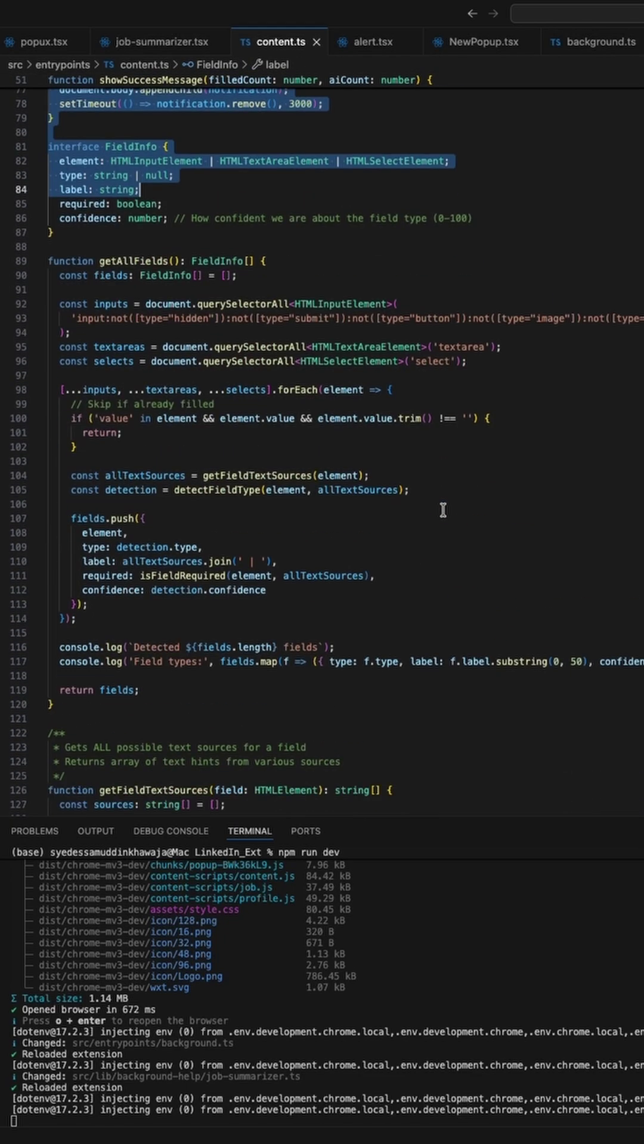
{"action": "scroll", "coordinate": [514, 578], "scroll_direction": "down", "scroll_amount": 1}
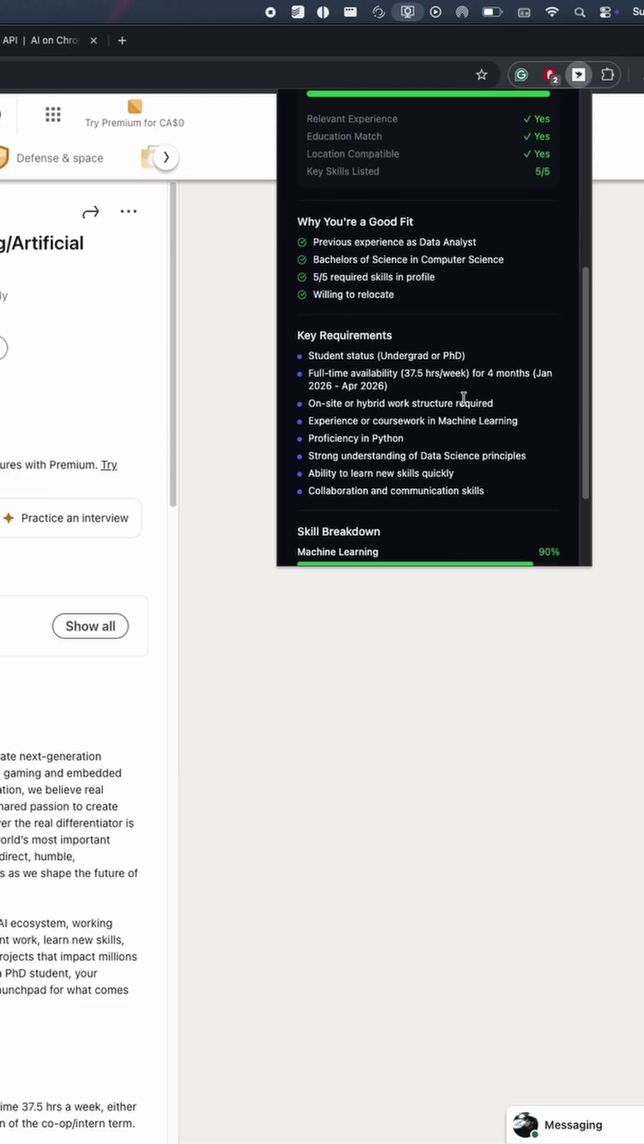
{"action": "scroll", "coordinate": [463, 397], "scroll_direction": "down", "scroll_amount": 2}
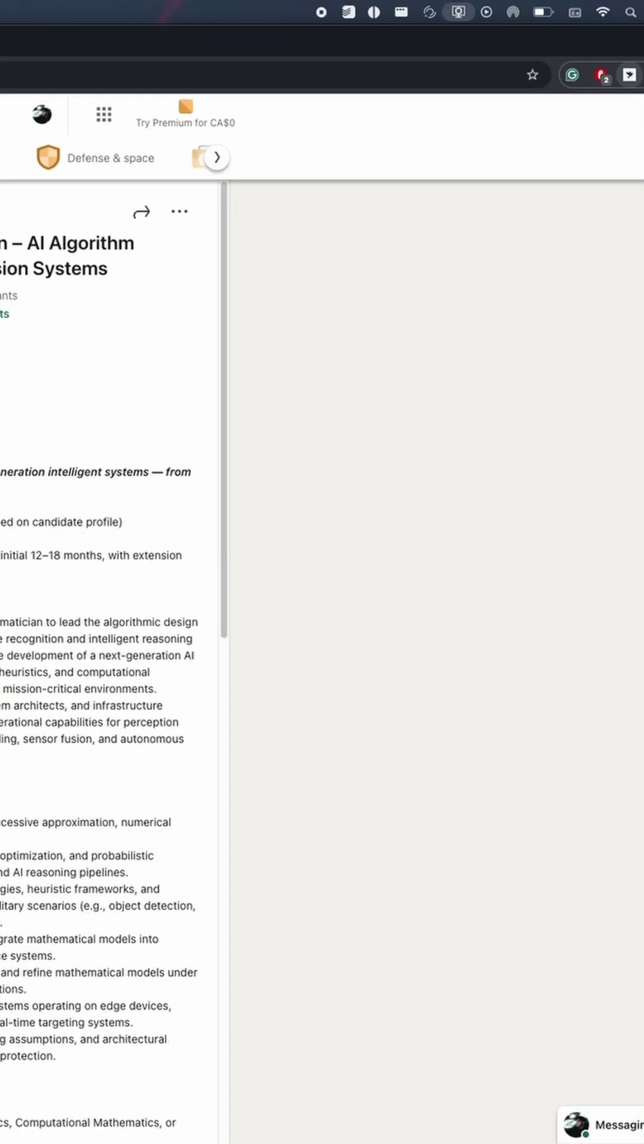
Step: Launch SwiftApply's 'Find or Apply to a Job' on the LinkedIn posting to load its data
{"action": "left_click", "coordinate": [630, 75]}
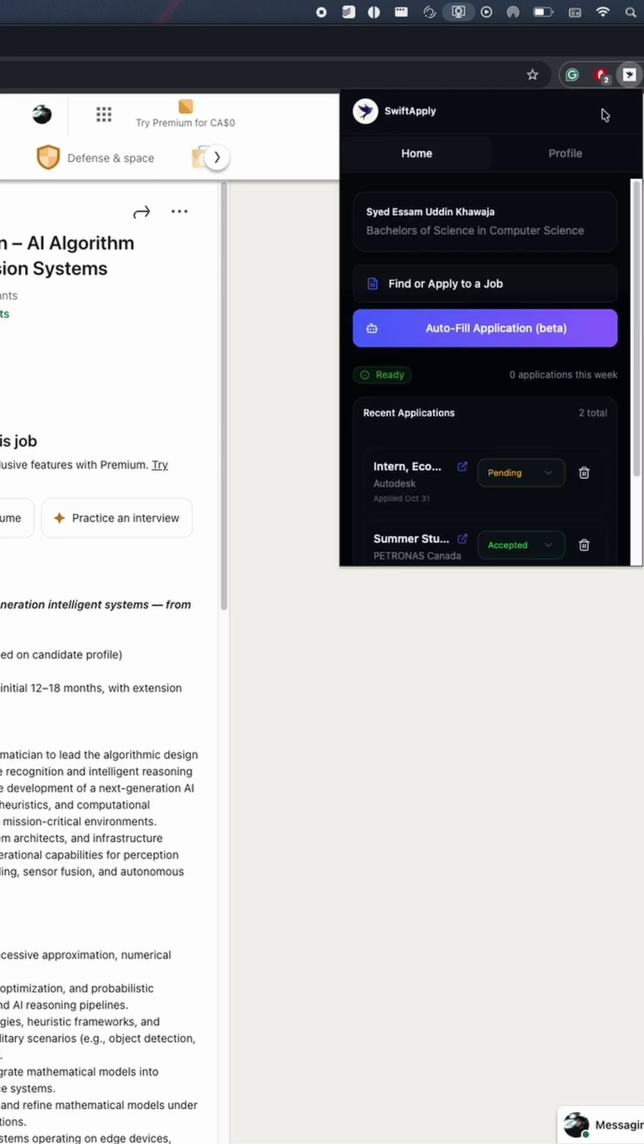
{"action": "left_click", "coordinate": [479, 292]}
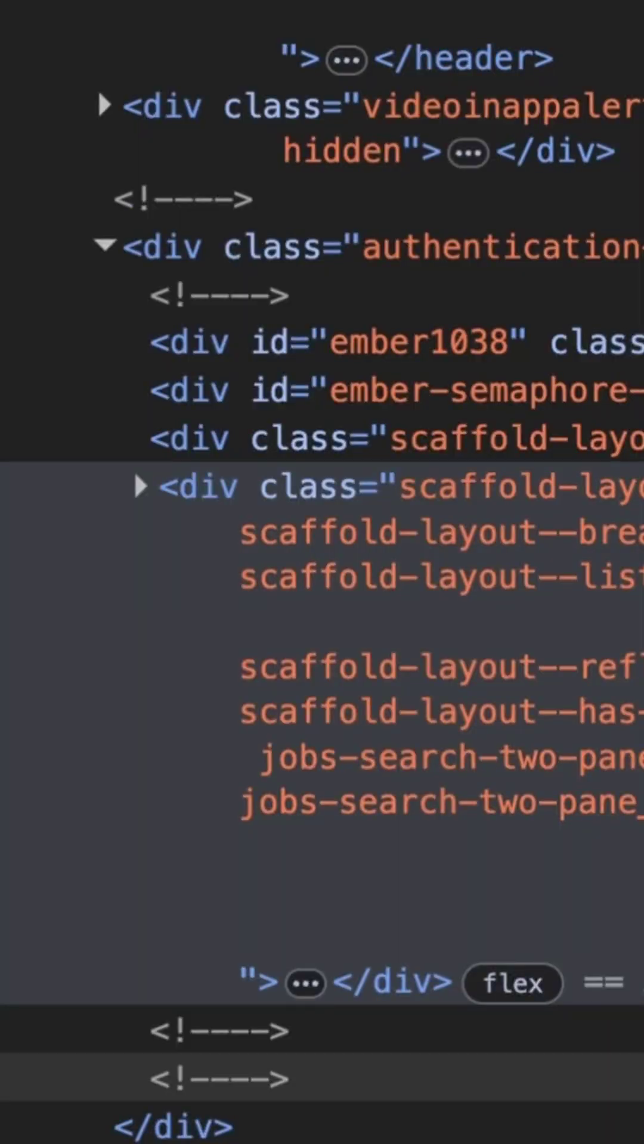
{"action": "scroll", "coordinate": [322, 573], "scroll_direction": "down", "scroll_amount": 1}
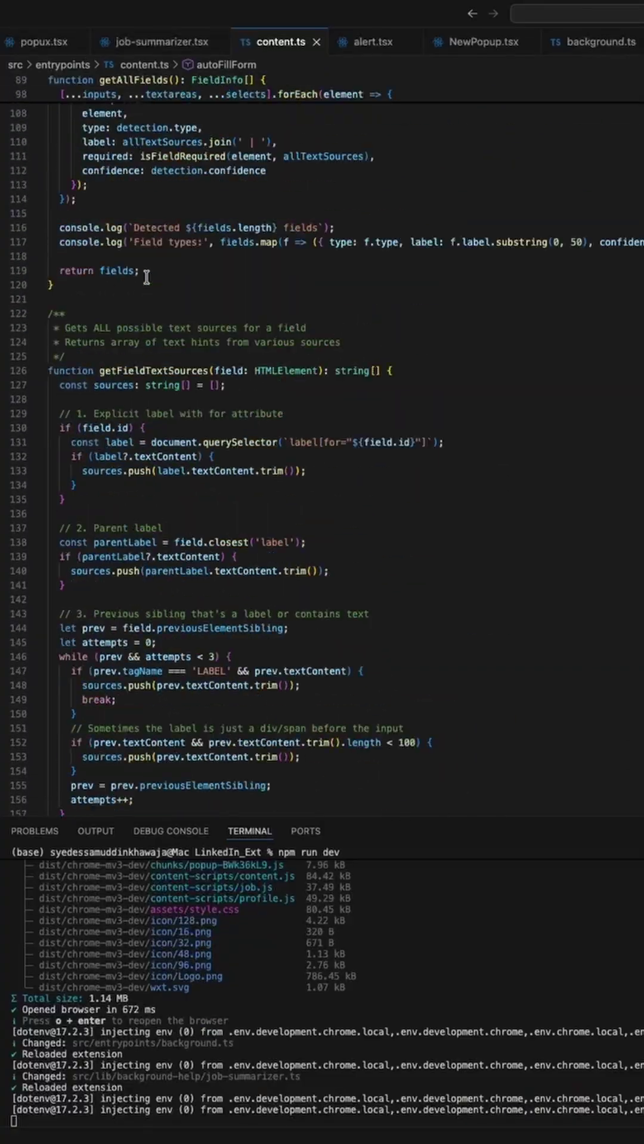
{"action": "scroll", "coordinate": [146, 277], "scroll_direction": "up", "scroll_amount": 15}
{"action": "scroll", "coordinate": [143, 277], "scroll_direction": "up", "scroll_amount": 7}
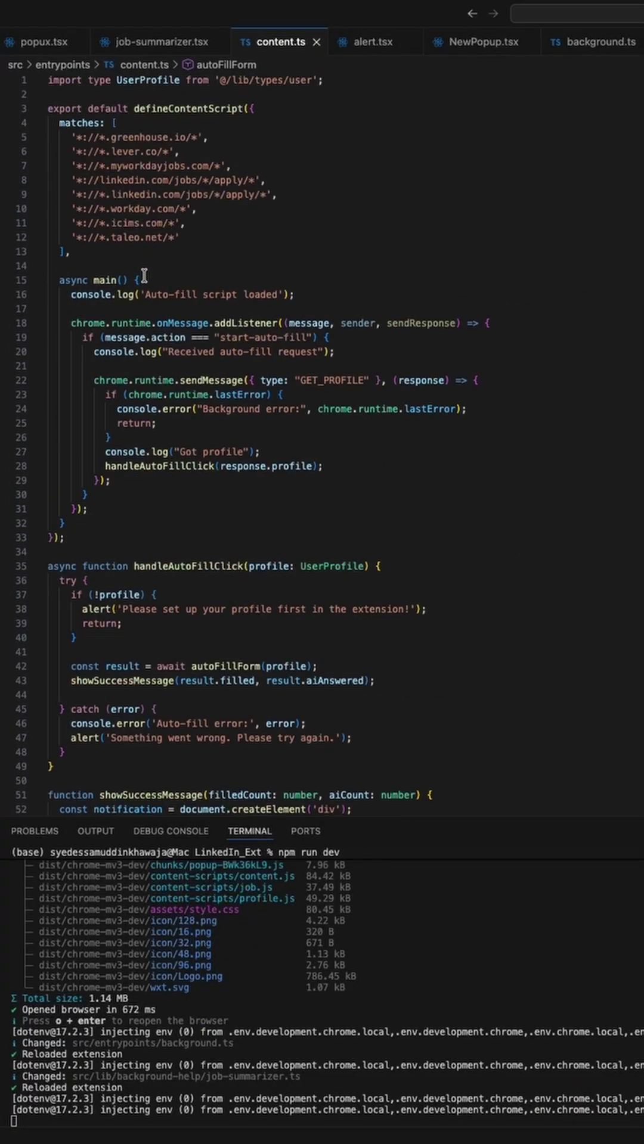